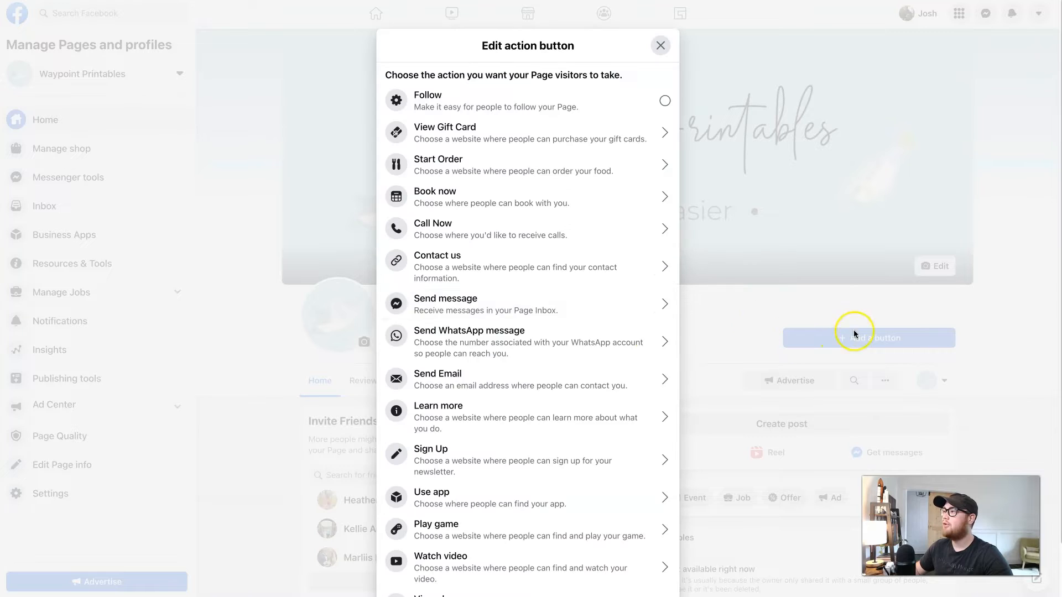
# Look through the Page's action button choices and close the Edit action button dialog
pyautogui.scroll(-2, 554, 386)
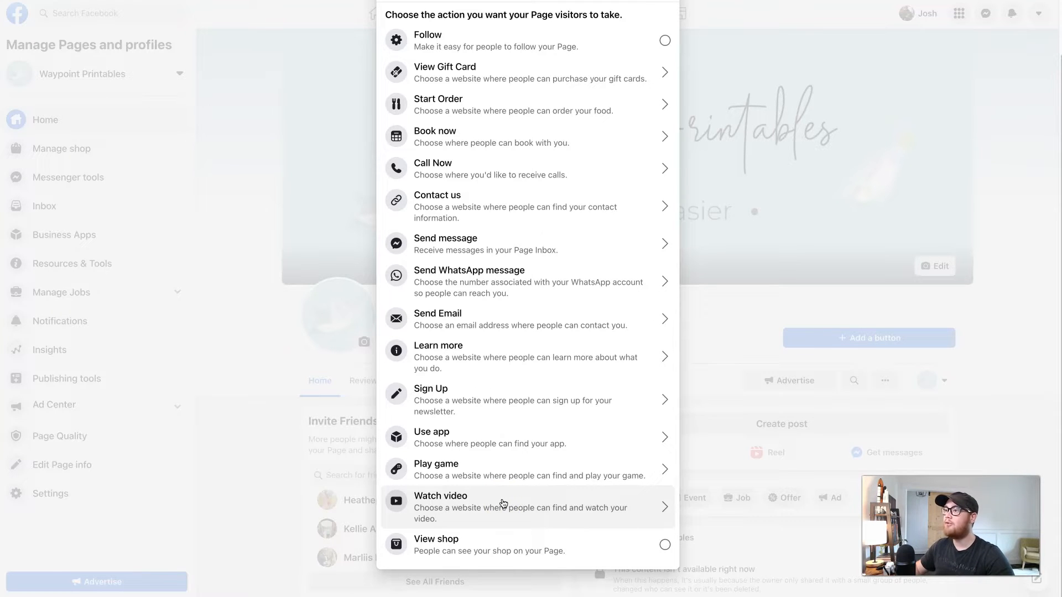
pyautogui.scroll(2, 510, 432)
pyautogui.click(661, 44)
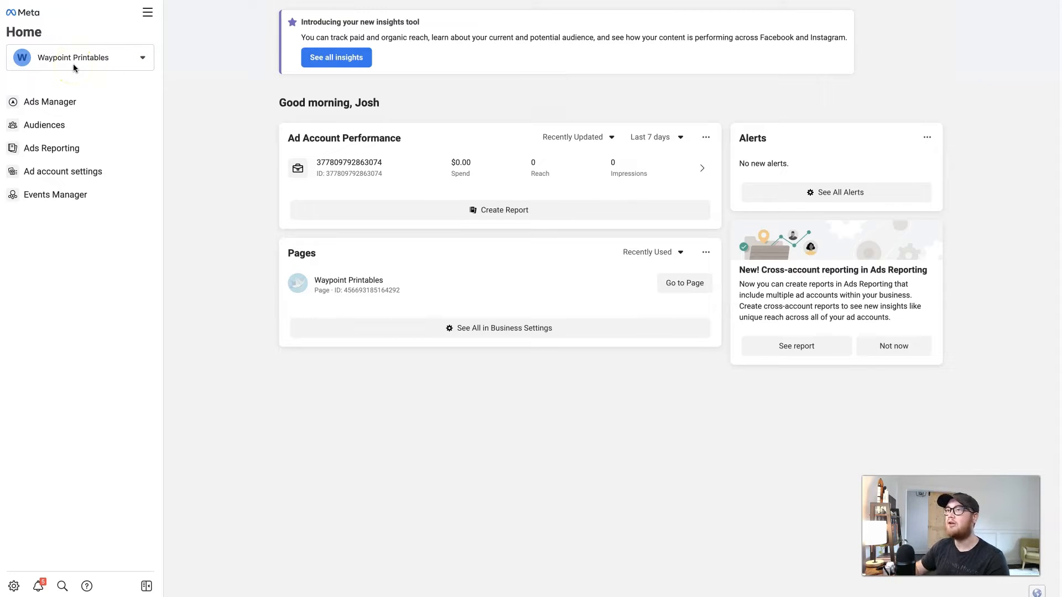
# Open Commerce Manager from the All tools menu
pyautogui.click(147, 17)
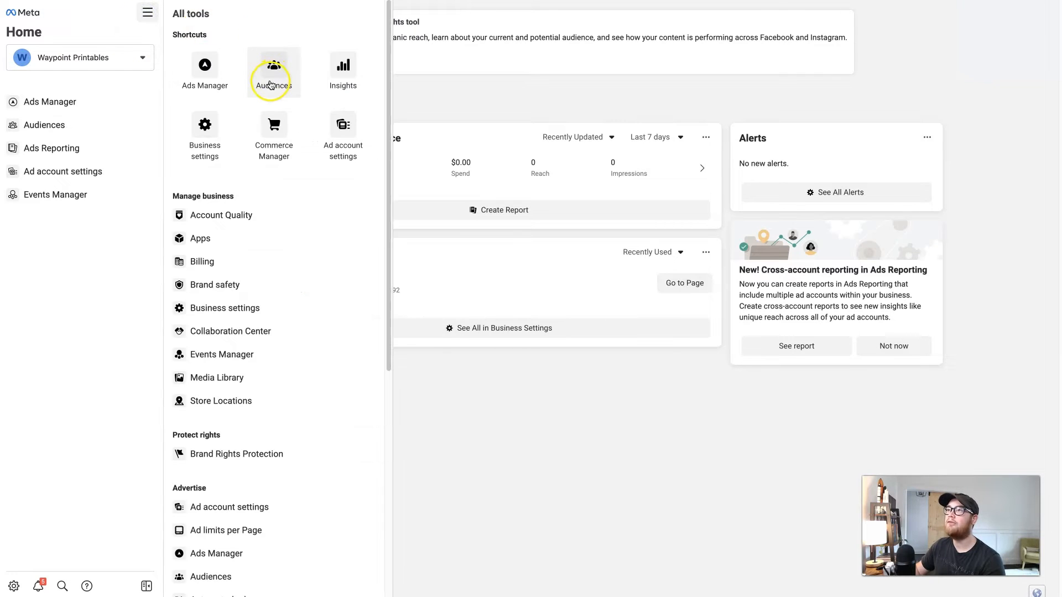
pyautogui.scroll(-1, 286, 230)
pyautogui.scroll(-6, 286, 229)
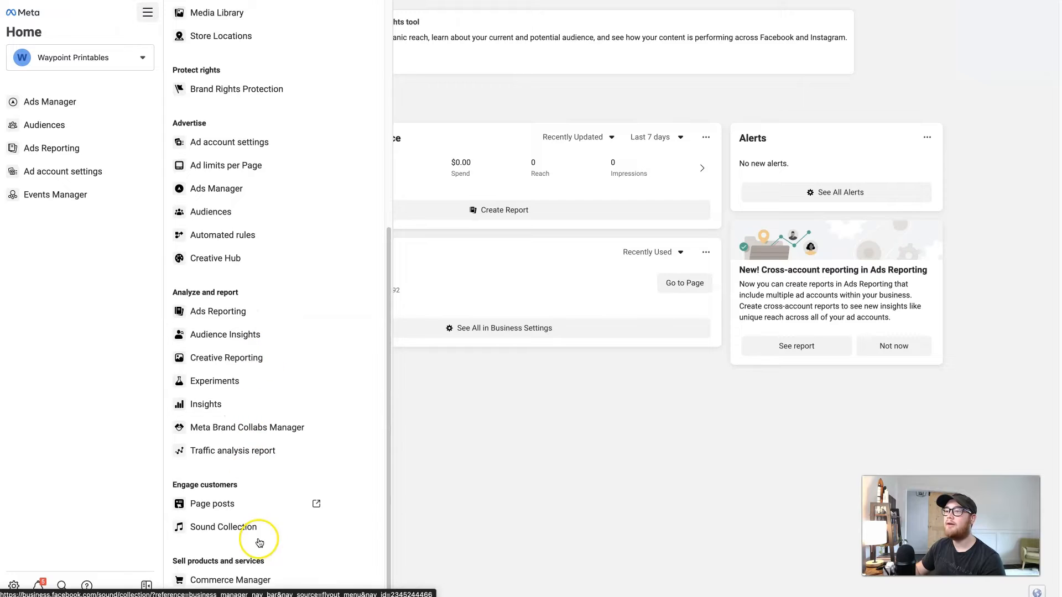
pyautogui.click(231, 581)
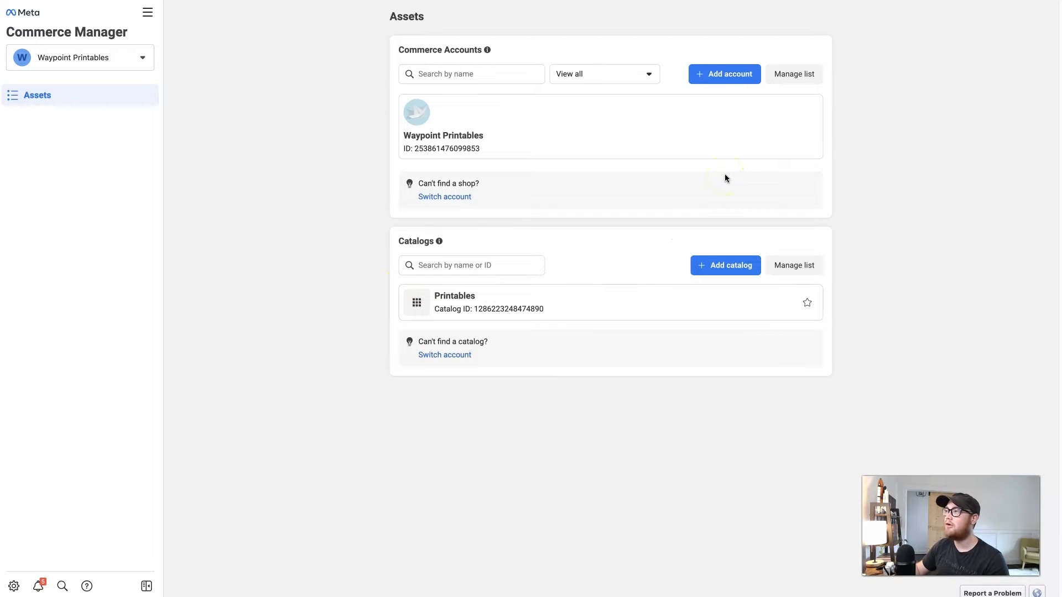
# Start creating a new shop and continue past the Get started page
pyautogui.click(709, 70)
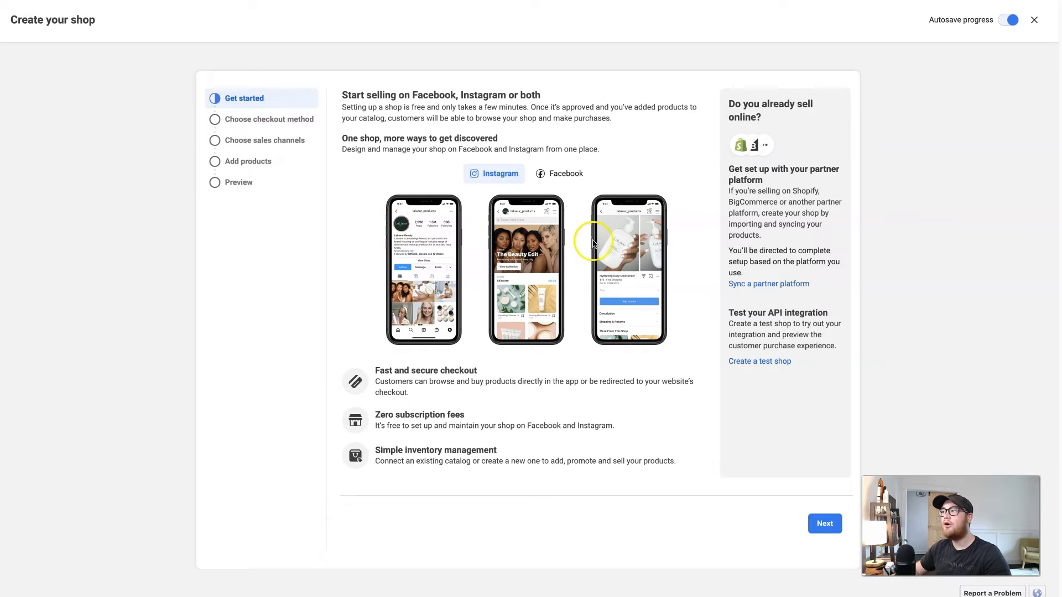
pyautogui.click(763, 285)
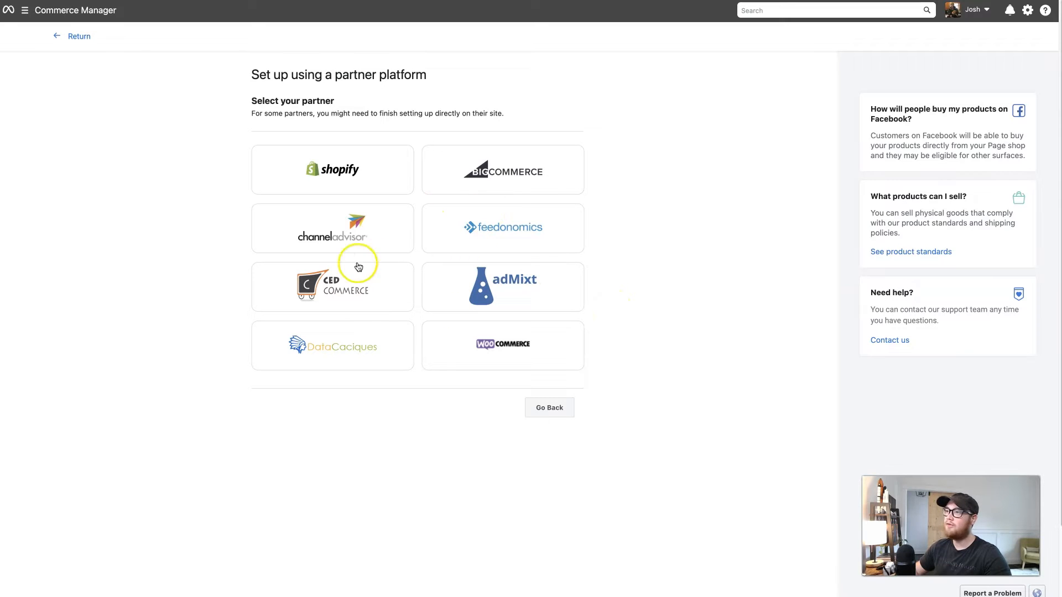
pyautogui.click(541, 413)
pyautogui.click(826, 524)
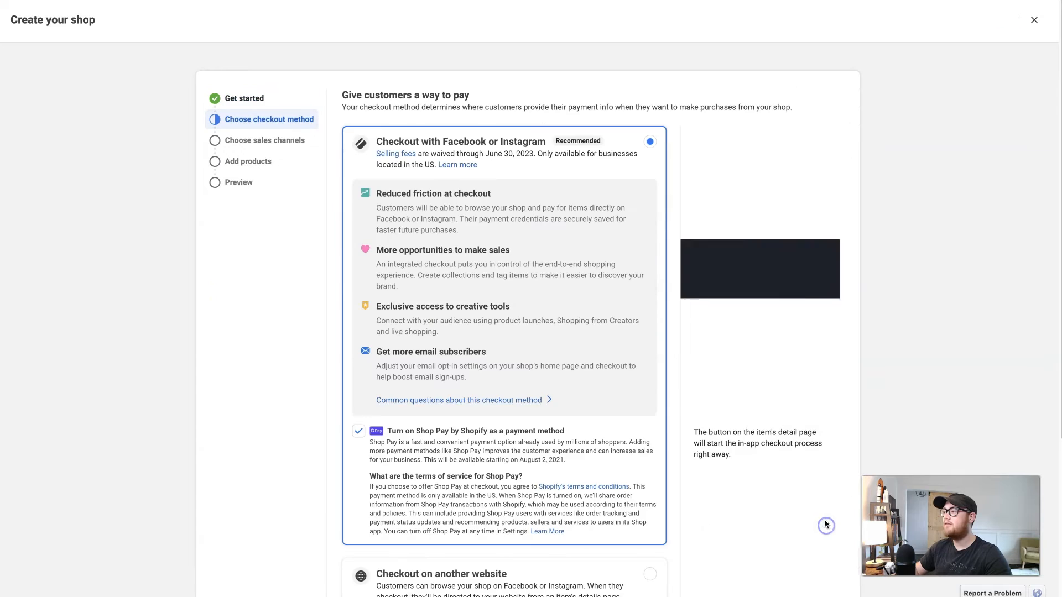
# Choose Checkout on another website as the checkout method and continue
pyautogui.scroll(-1, 661, 440)
pyautogui.scroll(-1, 661, 440)
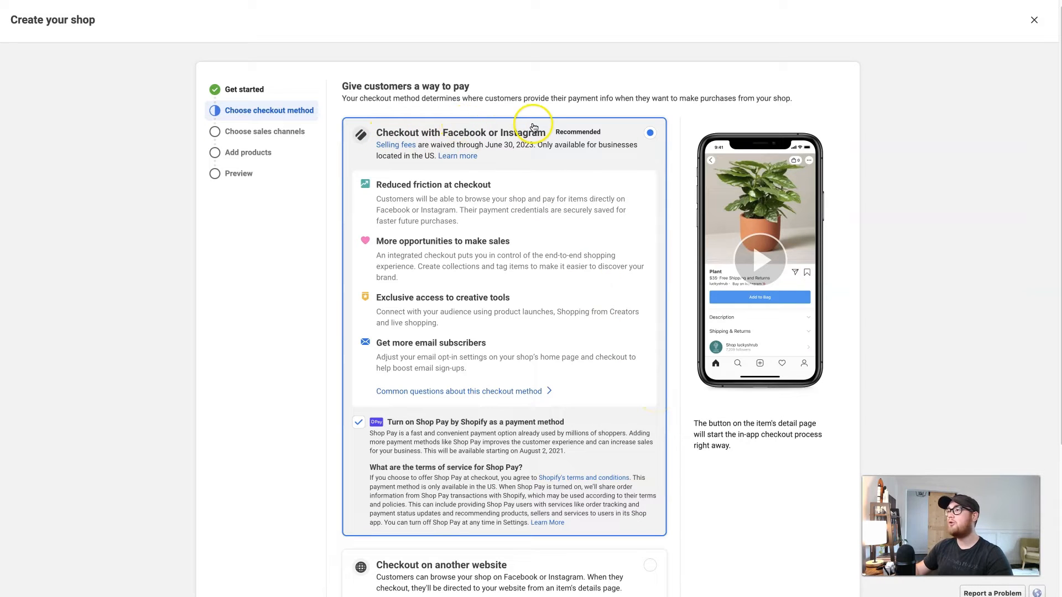
pyautogui.scroll(-3, 455, 474)
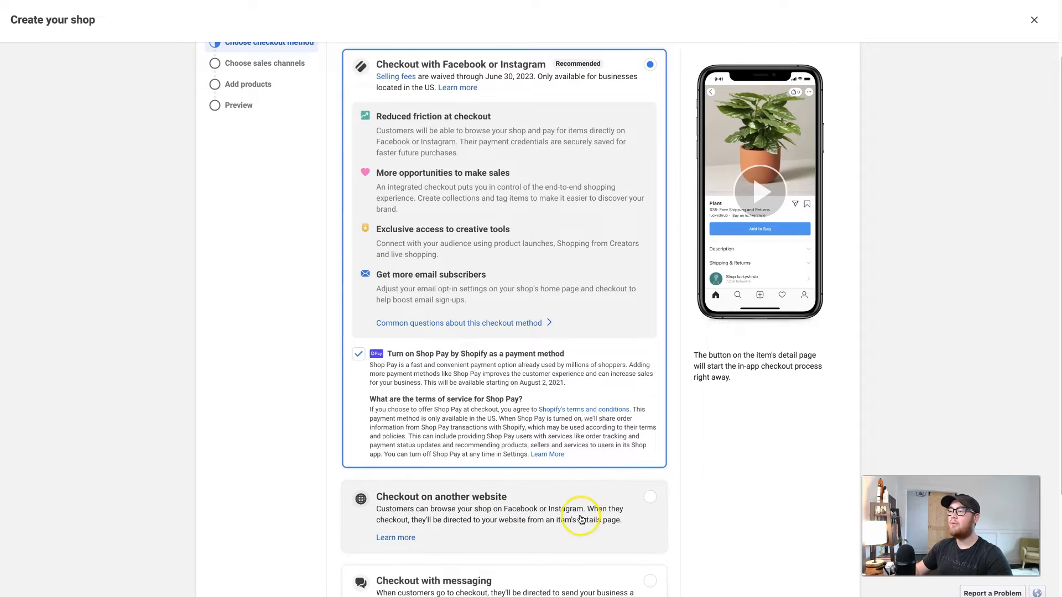
pyautogui.click(652, 499)
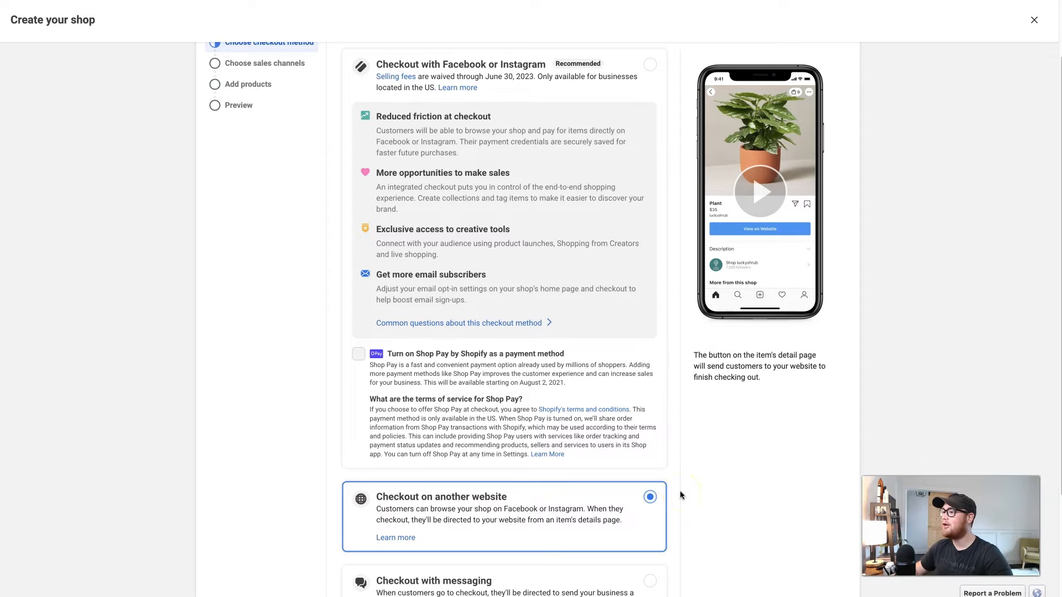
pyautogui.scroll(-3, 680, 489)
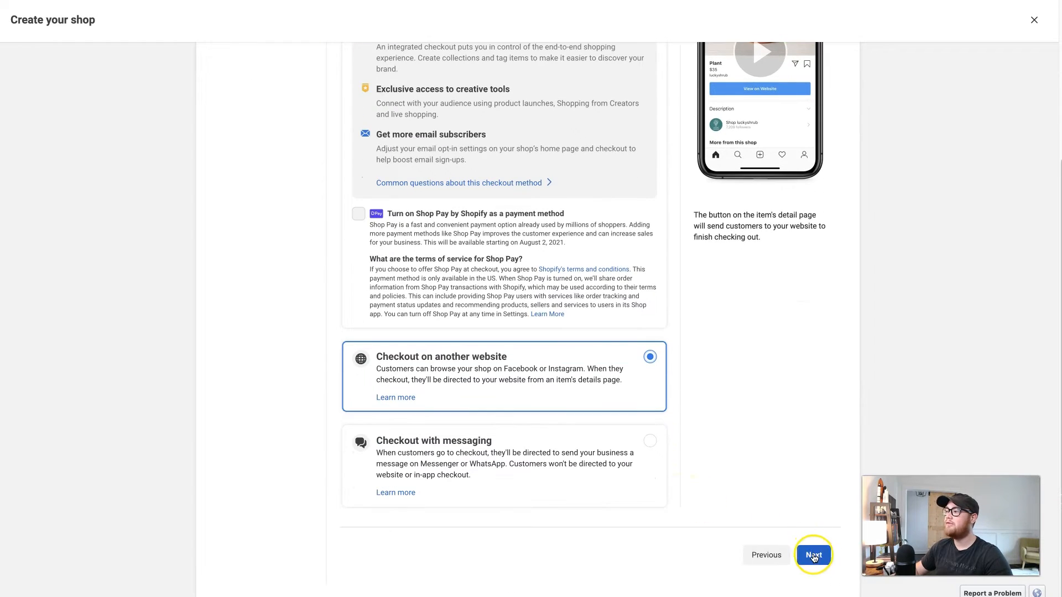
pyautogui.click(813, 555)
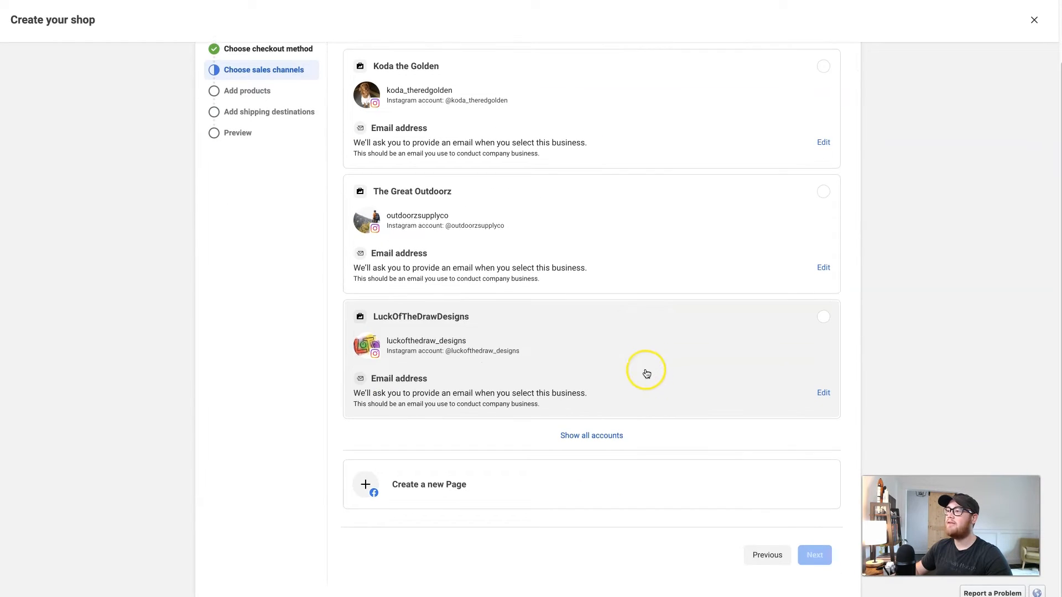
# Show all accounts, select Koda the Golden as the sales channel, and continue
pyautogui.click(595, 436)
pyautogui.scroll(-2, 692, 407)
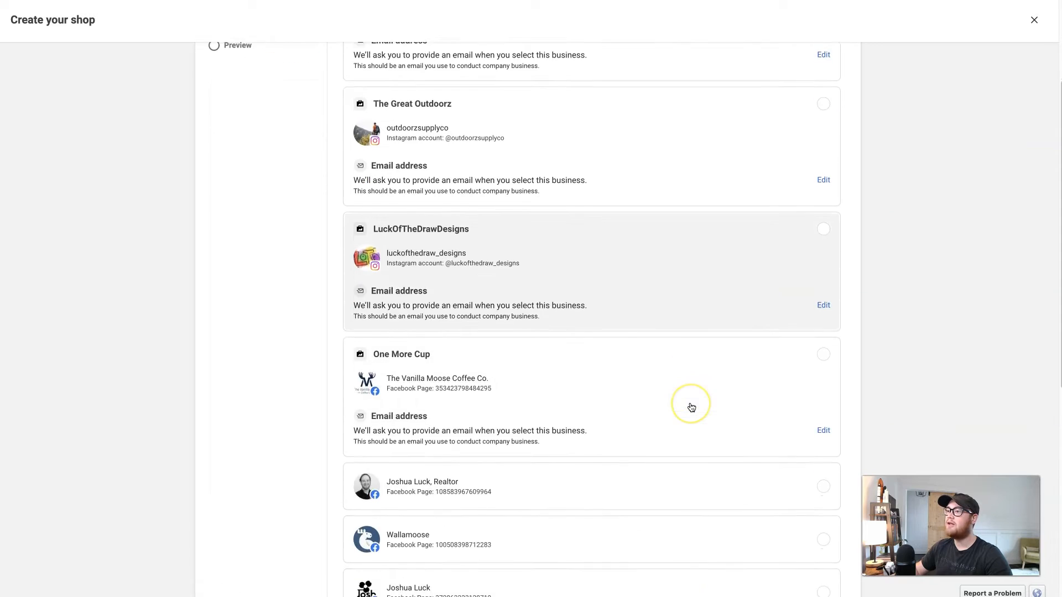
pyautogui.scroll(-6, 692, 408)
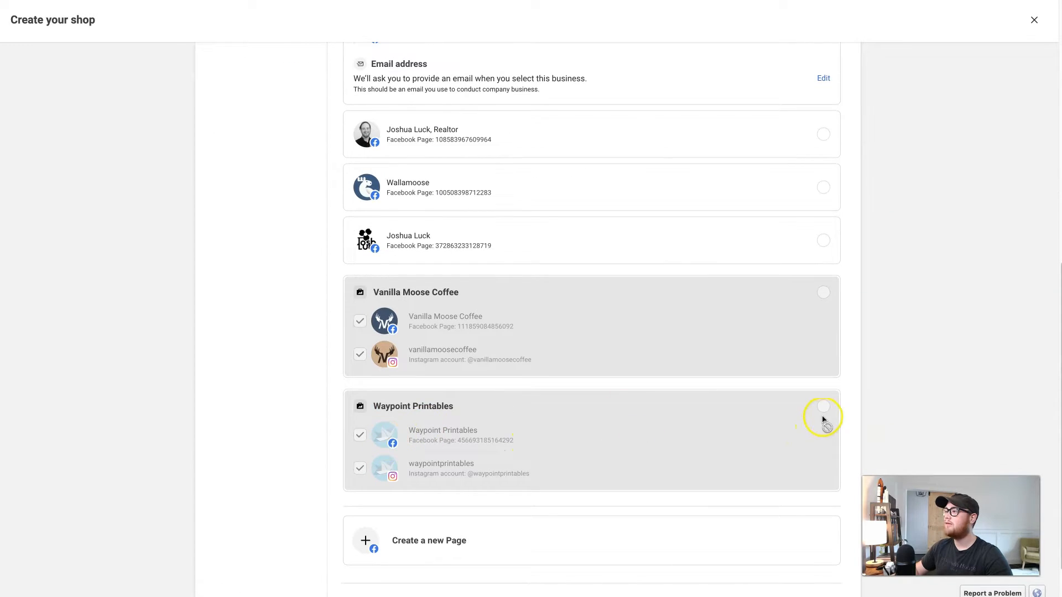
pyautogui.scroll(7, 824, 420)
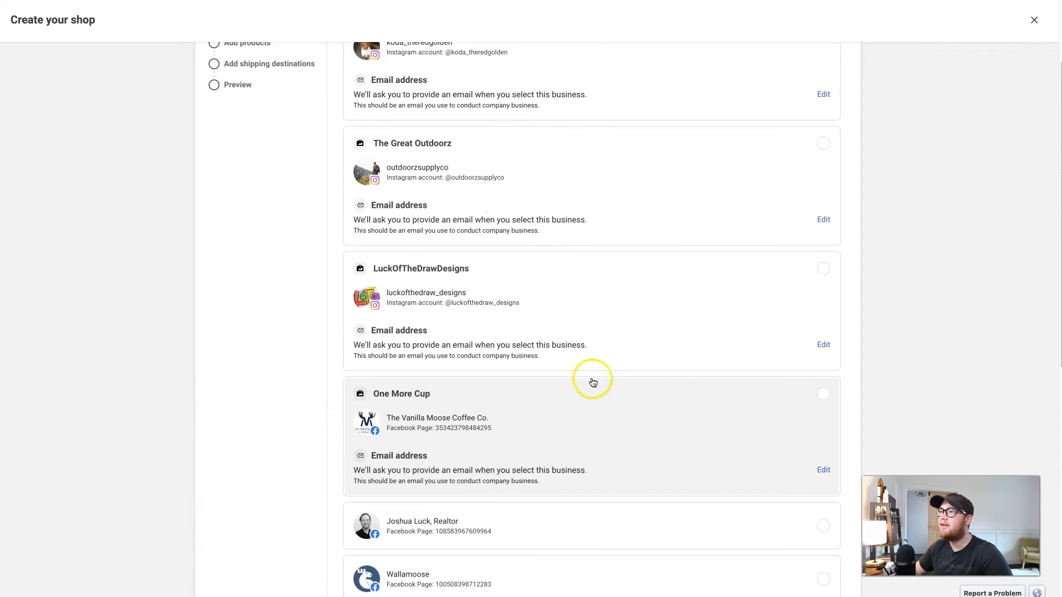
pyautogui.scroll(2, 623, 386)
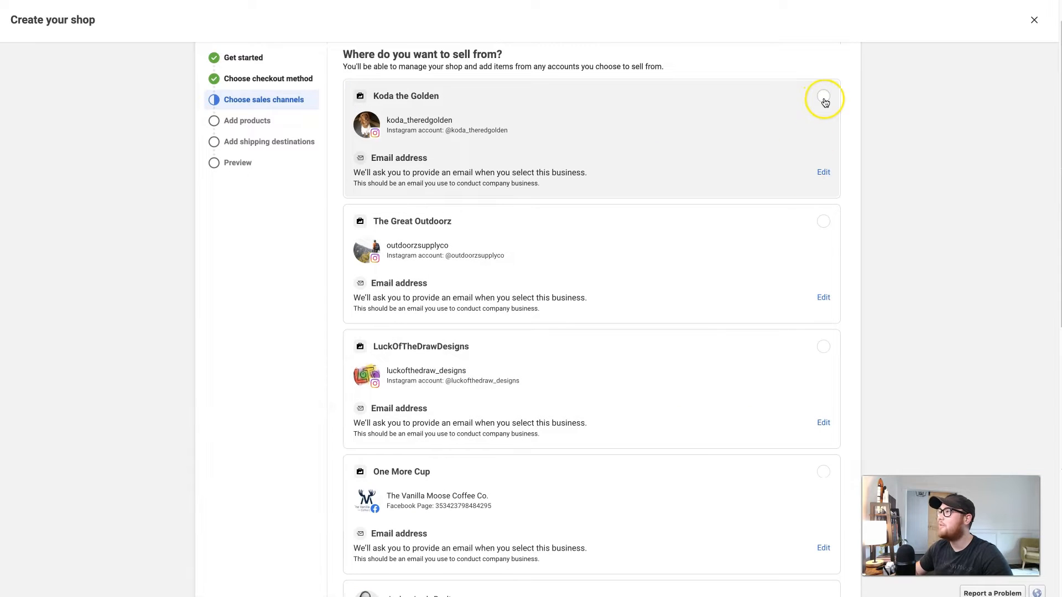
pyautogui.click(823, 97)
pyautogui.scroll(-9, 795, 367)
pyautogui.click(810, 565)
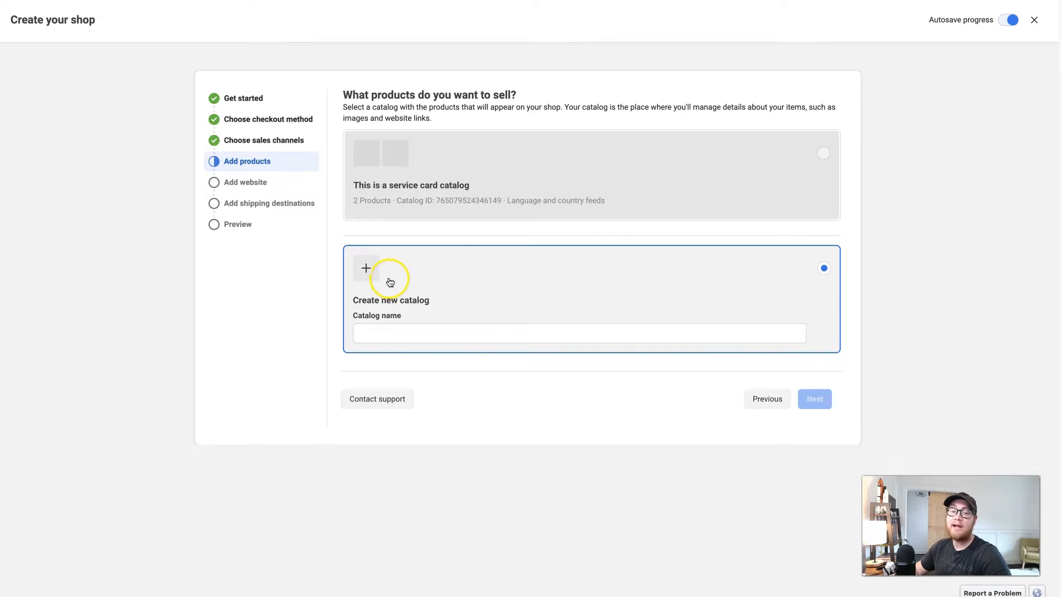
# Create a new catalog named Test Card and continue to the website step
pyautogui.click(401, 330)
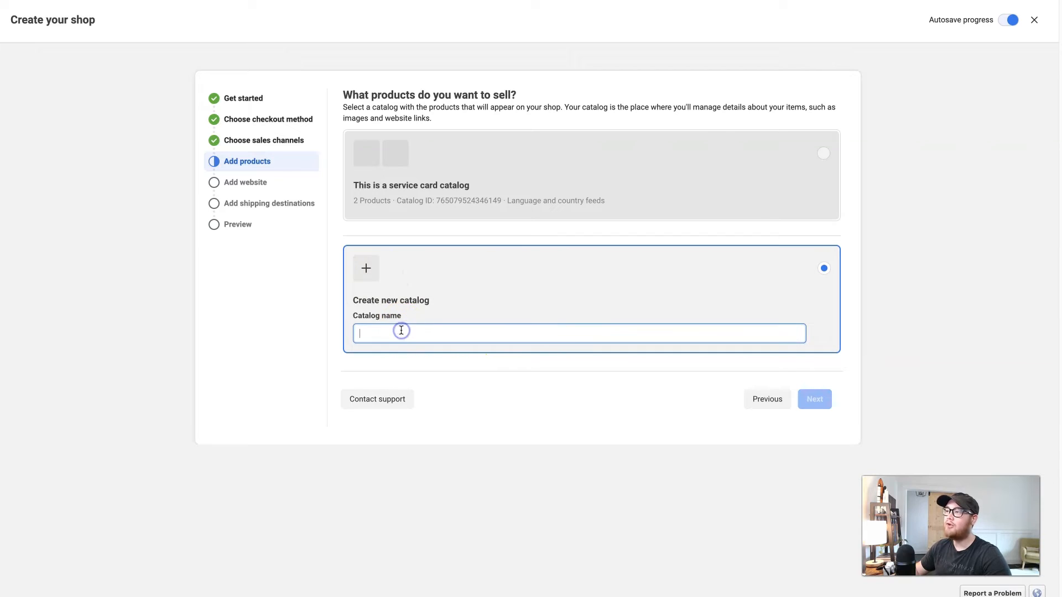
pyautogui.write('Test')
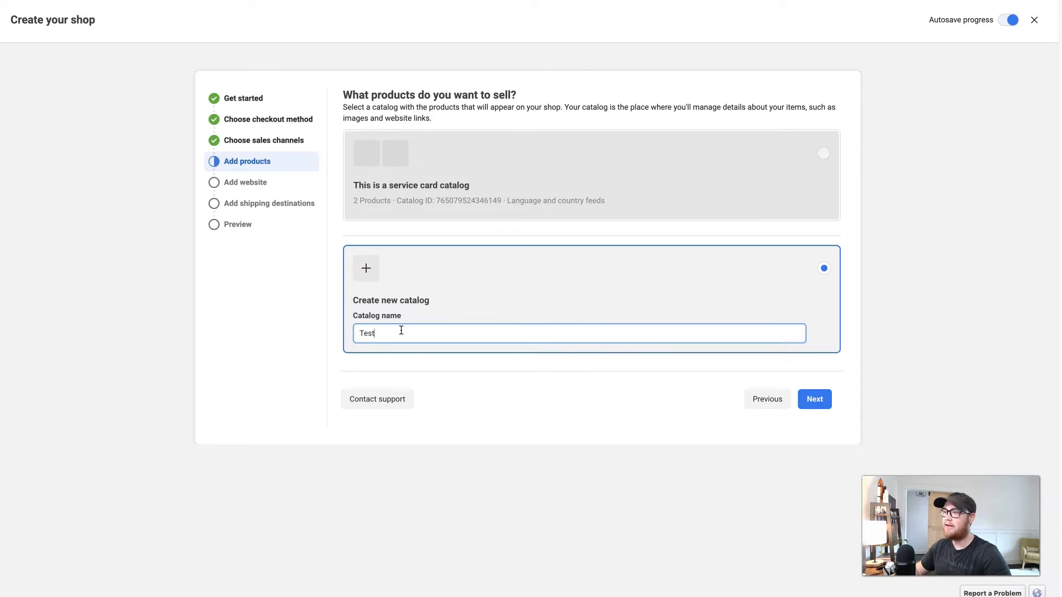
pyautogui.write(' Csat')
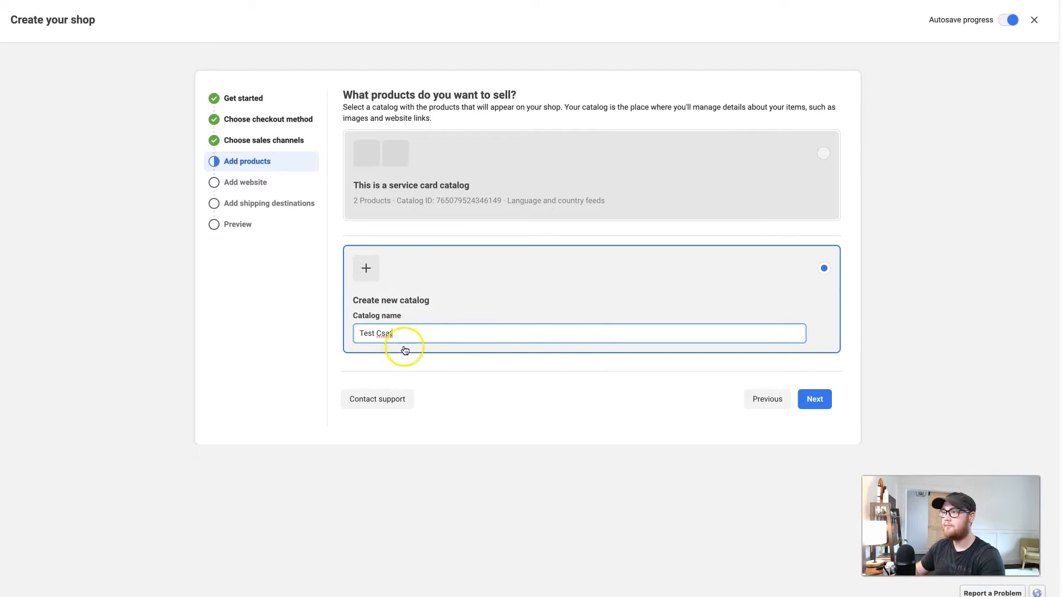
pyautogui.click(818, 394)
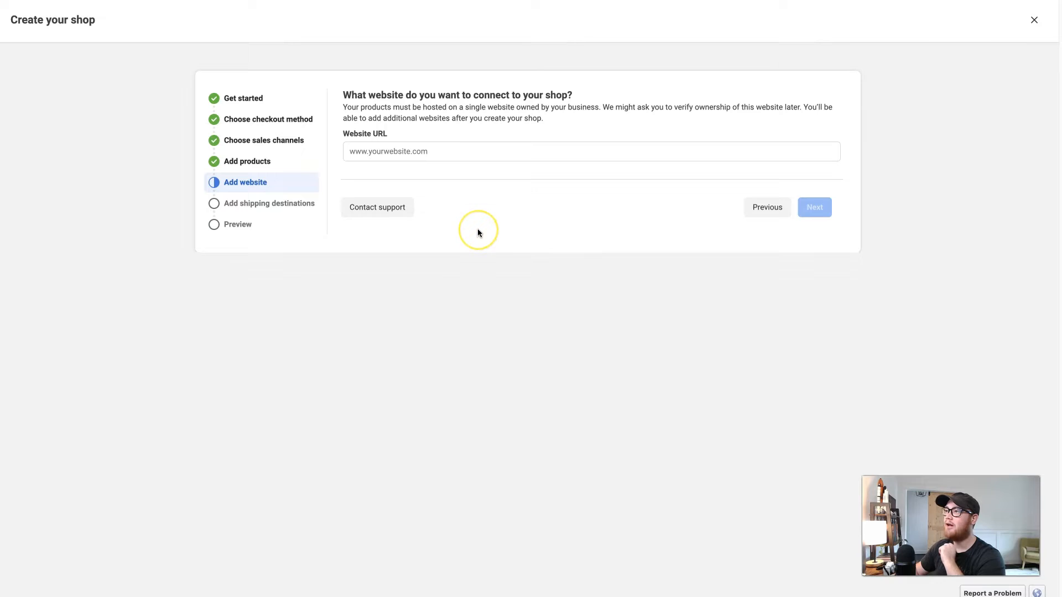
pyautogui.click(595, 151)
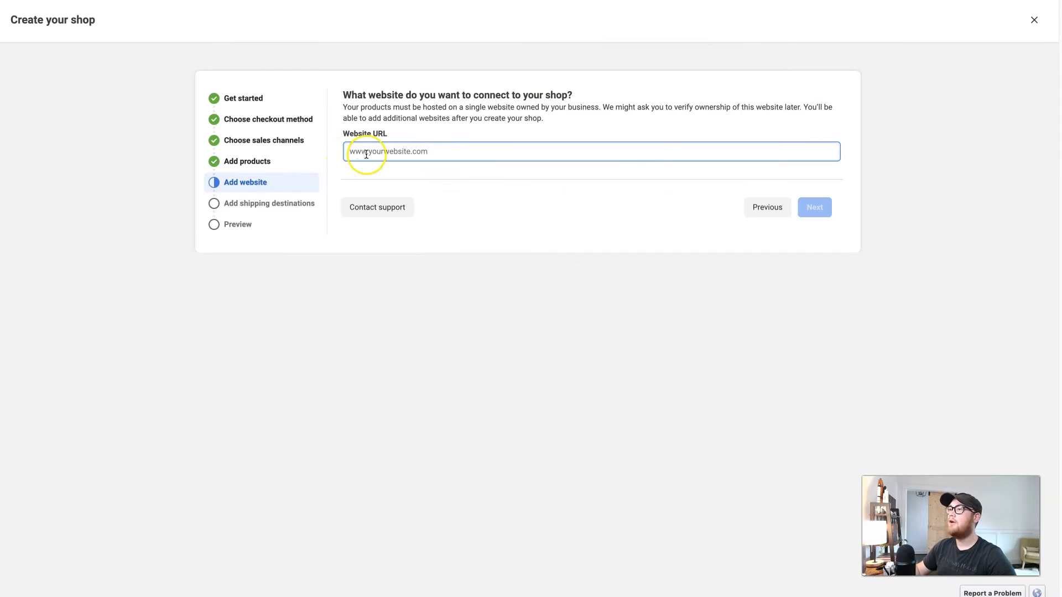
pyautogui.write('https://www.etsy.com/shop/WaypointPrintables?ref=profile_header')
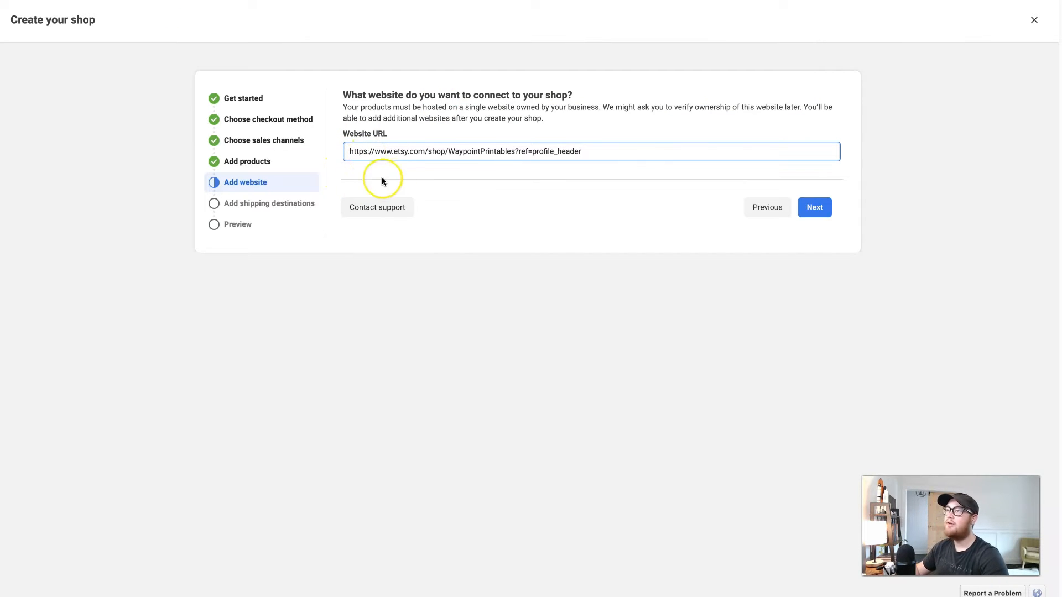
pyautogui.click(814, 207)
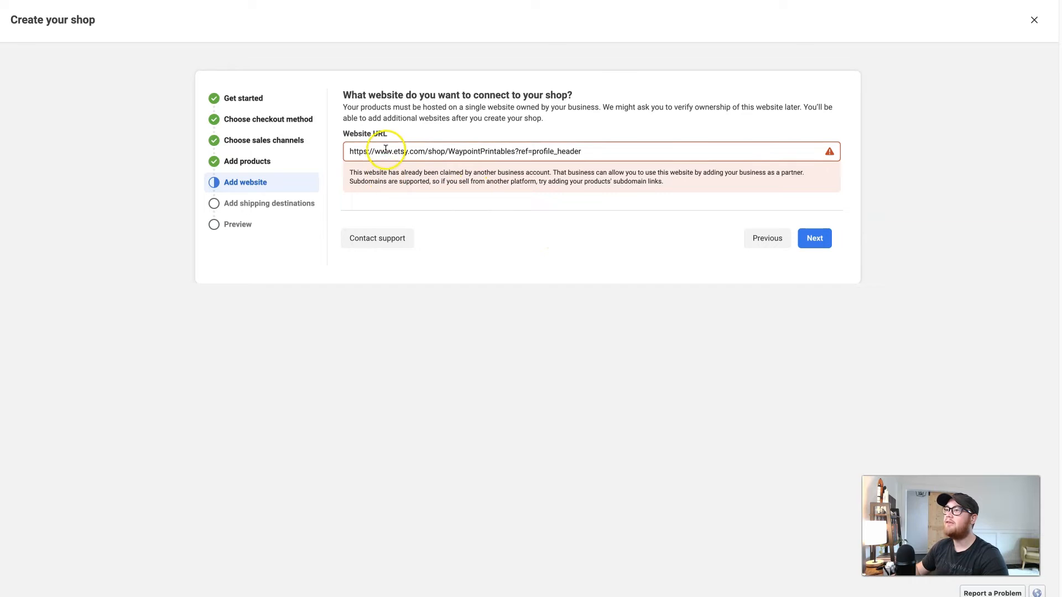
# Remove the ?ref=profile_header suffix from the website URL
pyautogui.moveTo(394, 151); pyautogui.dragTo(425, 152)
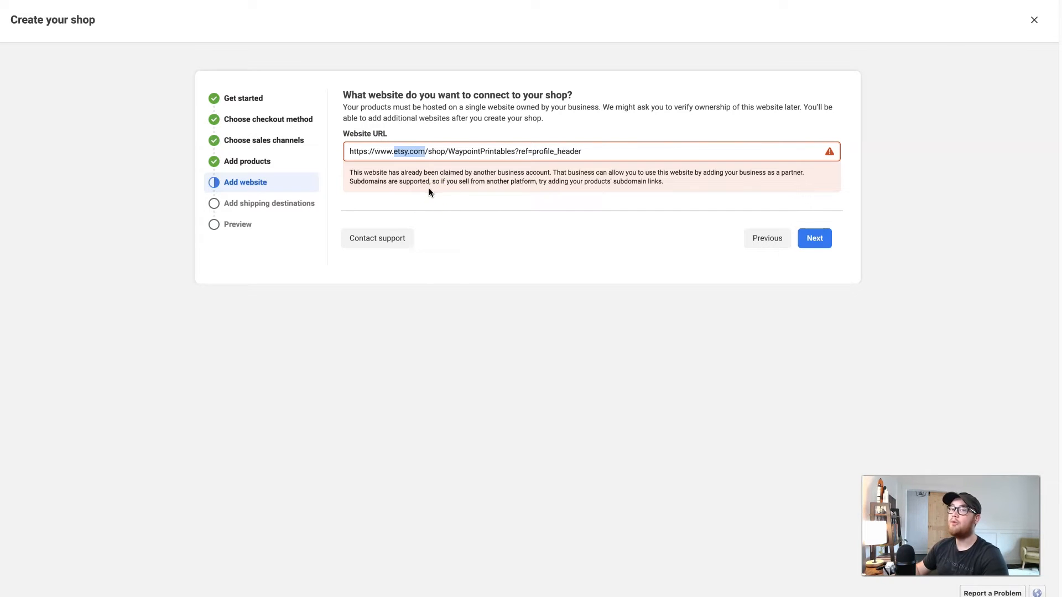
pyautogui.moveTo(515, 151); pyautogui.dragTo(590, 151)
pyautogui.press('BackSpace')
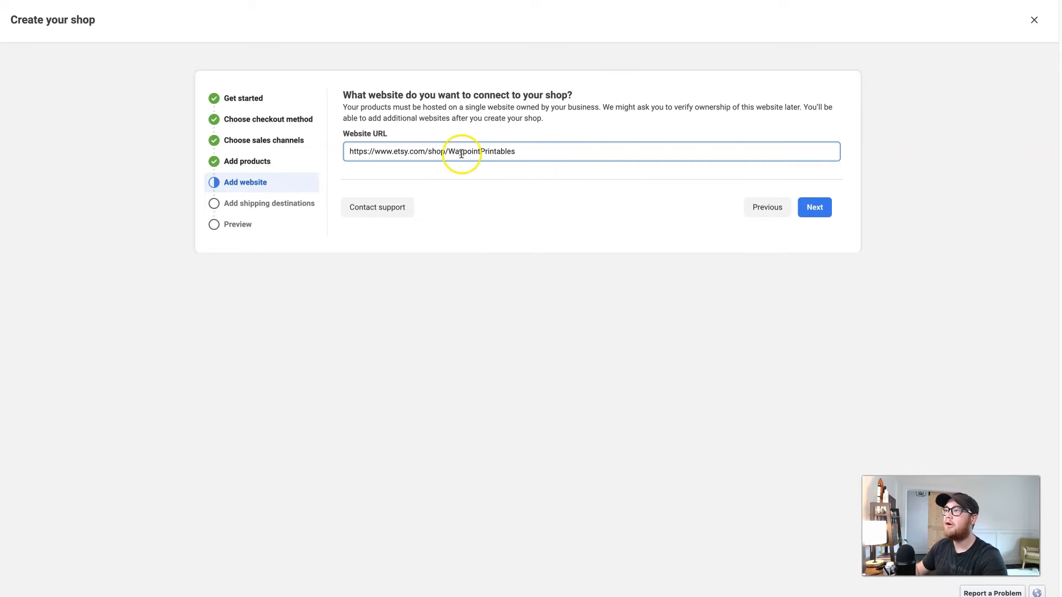
pyautogui.moveTo(448, 151); pyautogui.dragTo(520, 151)
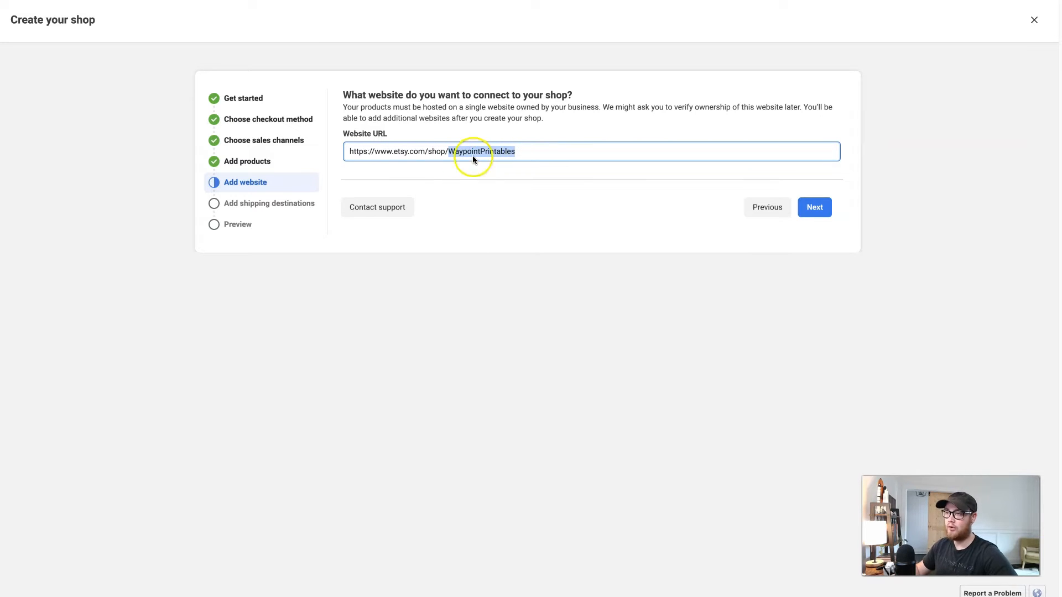
pyautogui.hotkey('ctrl', 'c')
pyautogui.moveTo(395, 151); pyautogui.dragTo(345, 150)
pyautogui.hotkey('ctrl', 'v')
pyautogui.write('.')
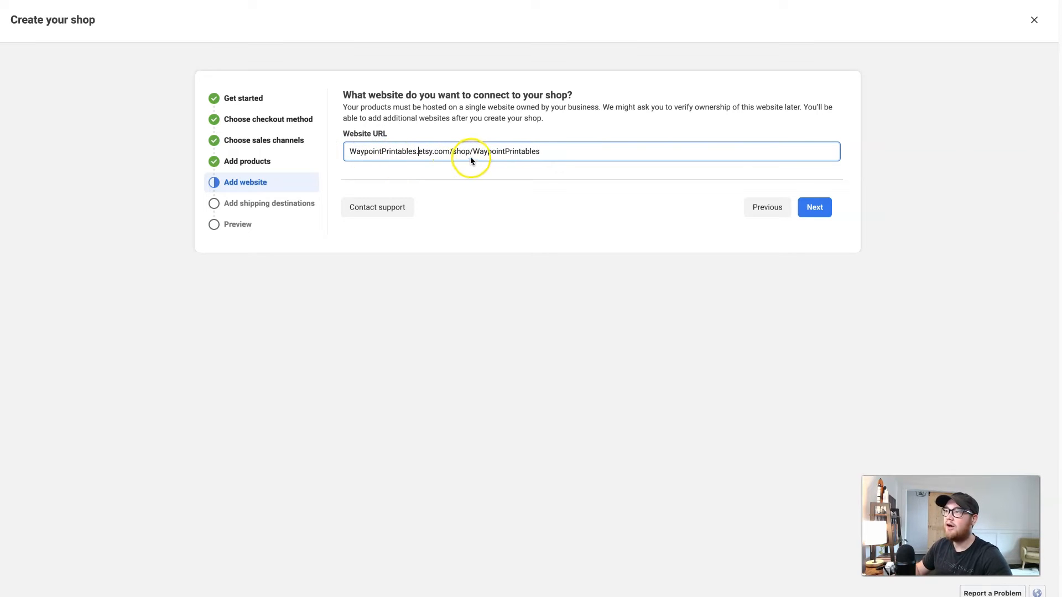
# Delete the /shop/WaypointPrintables path so the URL is WaypointPrintables.etsy.com/
pyautogui.moveTo(471, 152); pyautogui.dragTo(573, 154)
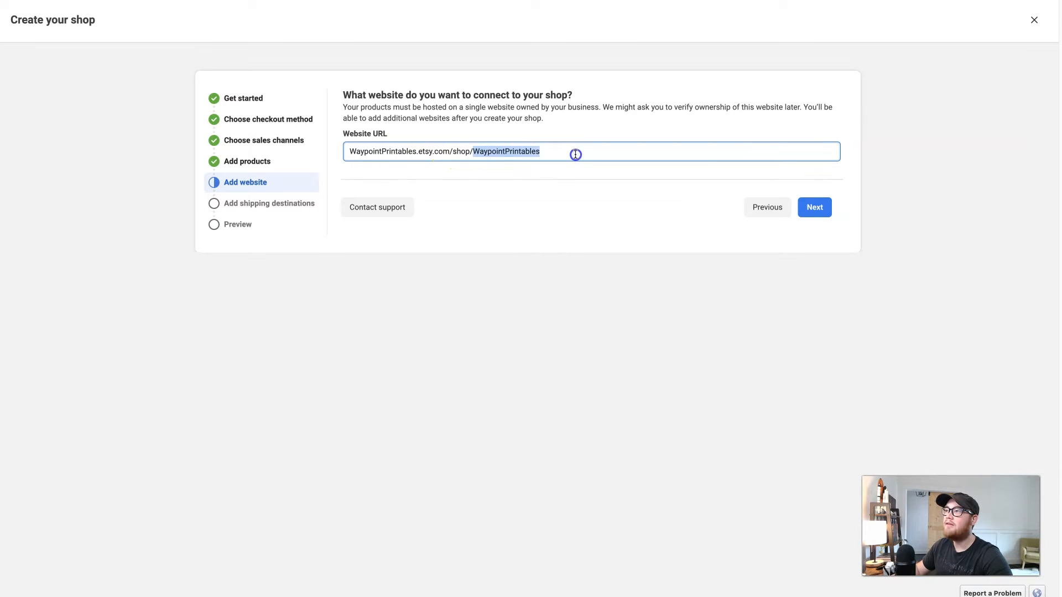
pyautogui.press('BackSpace')
pyautogui.hotkey('ctrl', 'a')
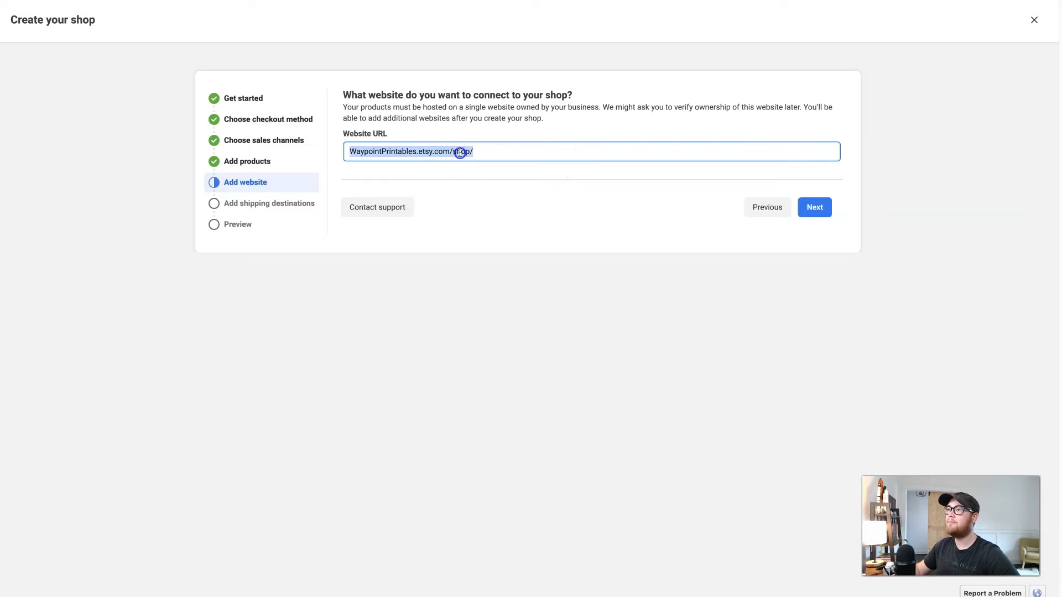
pyautogui.moveTo(453, 153); pyautogui.dragTo(509, 153)
pyautogui.press('BackSpace')
# Open WaypointPrintables.etsy.com/ in a new browser tab to check it, then return to the shop setup
pyautogui.tripleClick(398, 151)
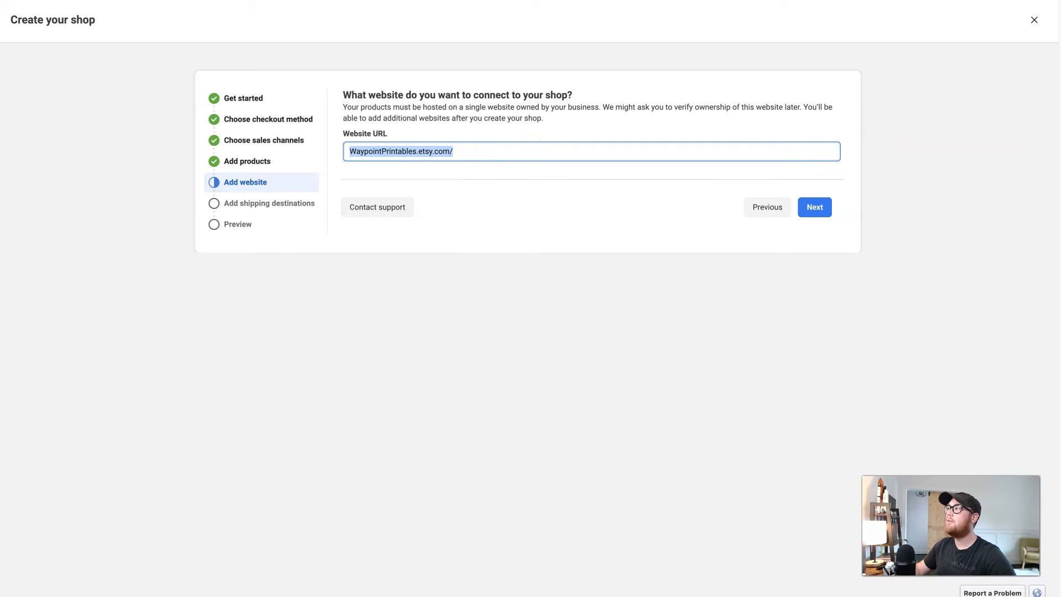
pyautogui.press('super+t')
pyautogui.press('super+v')
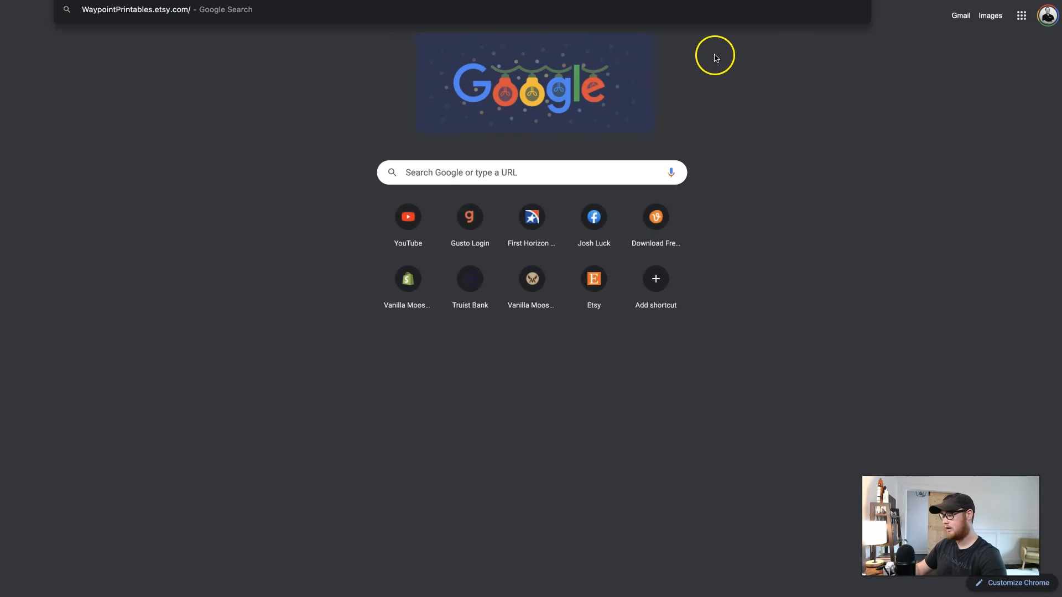
pyautogui.press('Return')
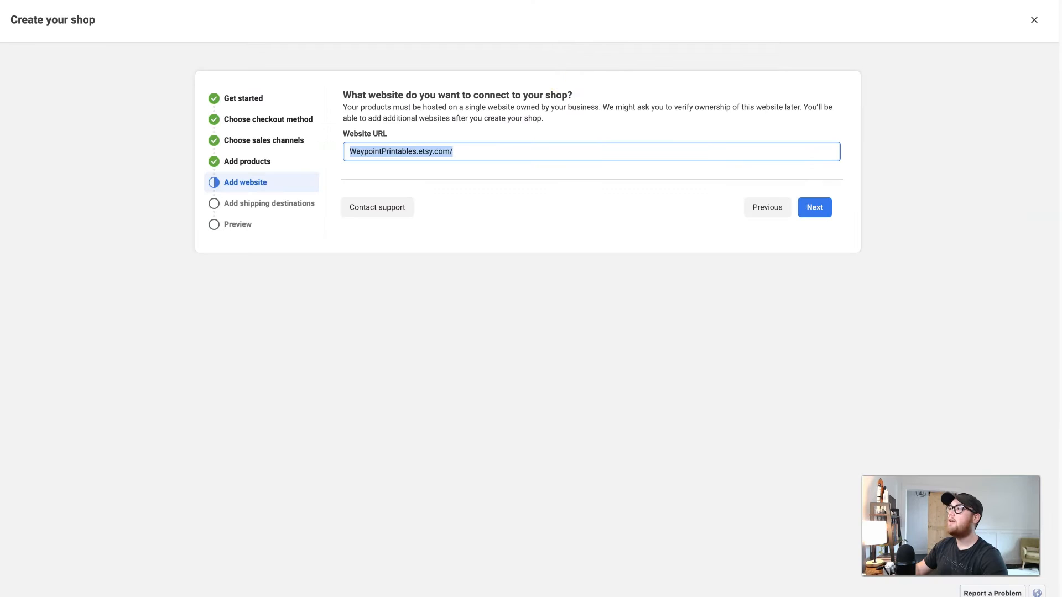
pyautogui.click(399, 173)
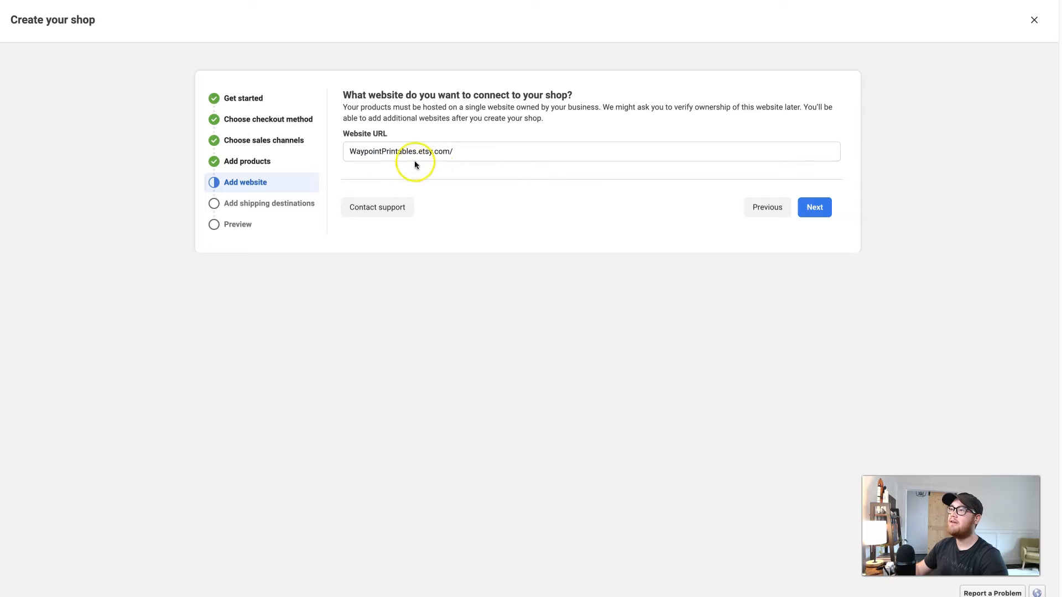
# Confirm the WaypointPrintables.etsy.com/ website URL and continue to the shipping destinations step
pyautogui.moveTo(416, 151); pyautogui.dragTo(343, 155)
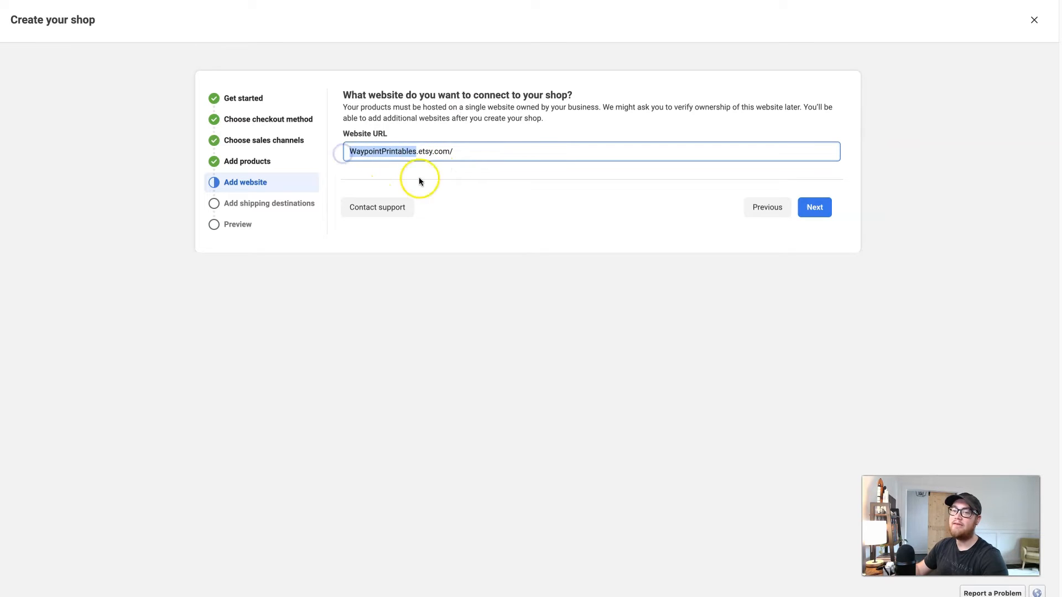
pyautogui.click(819, 210)
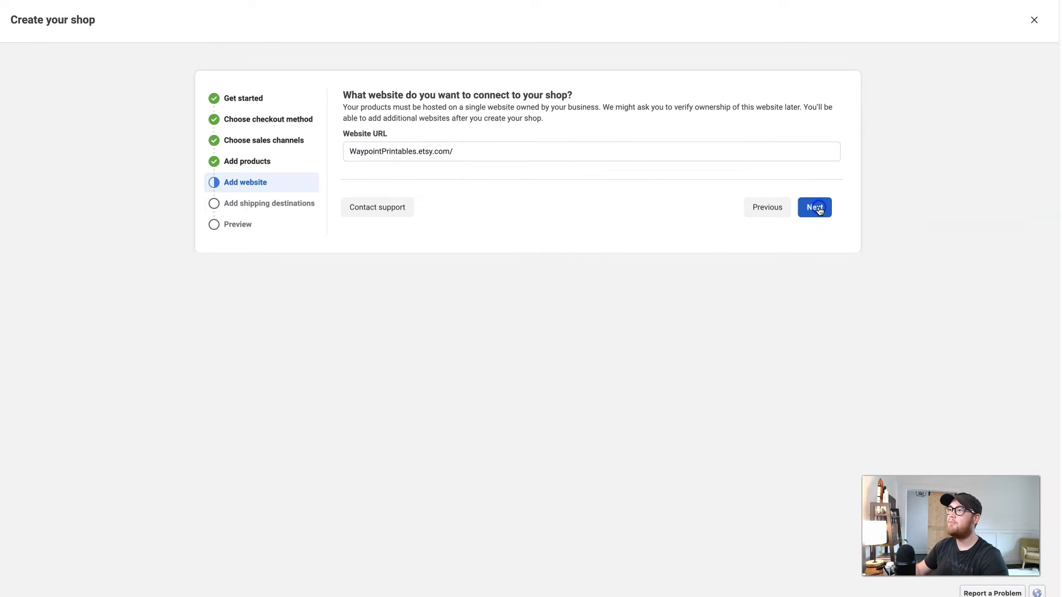
pyautogui.click(821, 212)
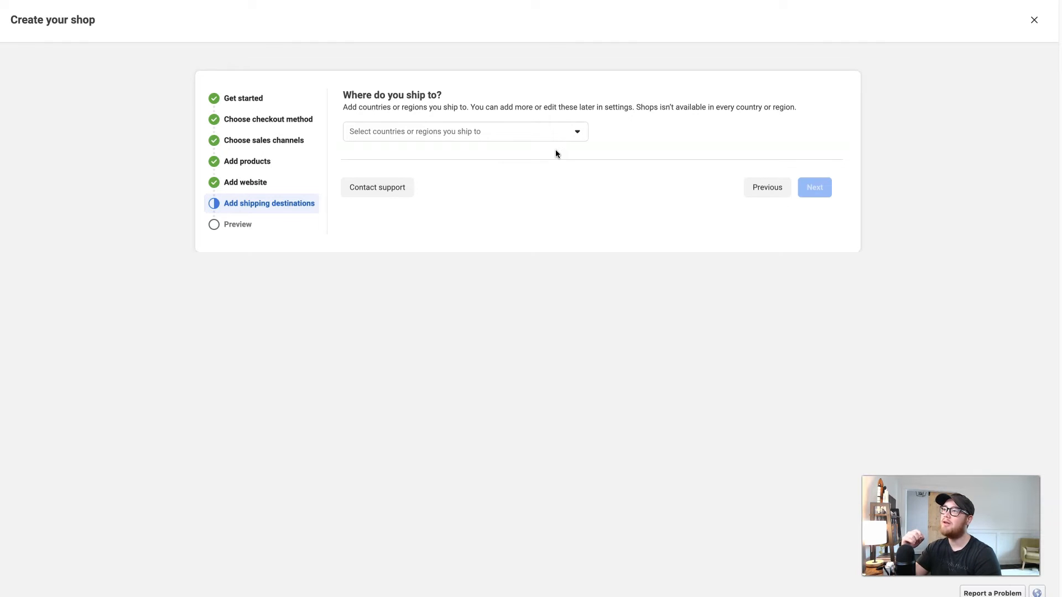
# Search the shipping destinations for "un" and add United States of America, then continue to the shop preview
pyautogui.click(514, 139)
pyautogui.click(443, 159)
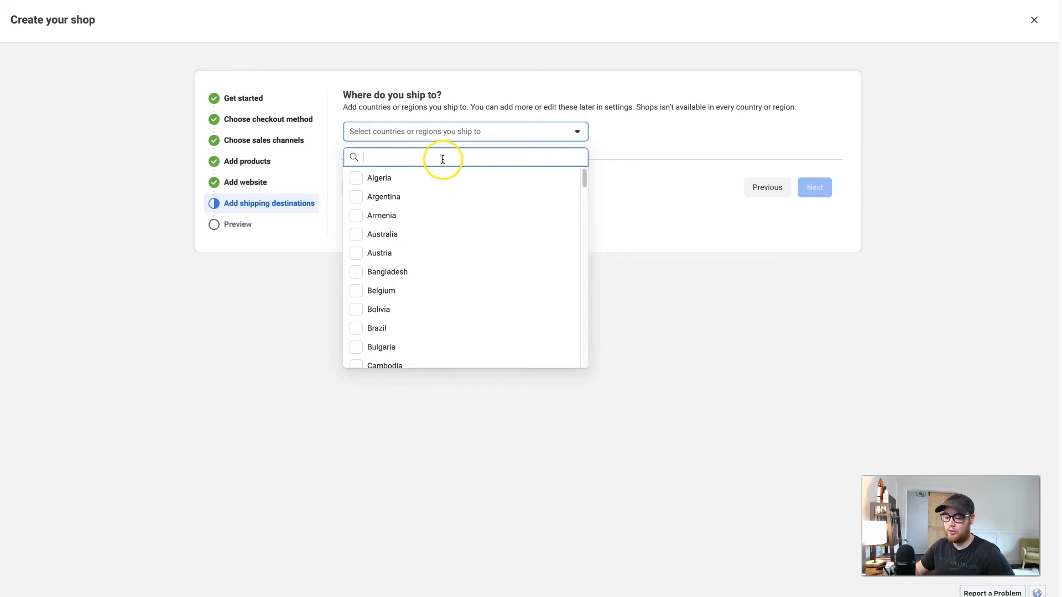
pyautogui.write('un')
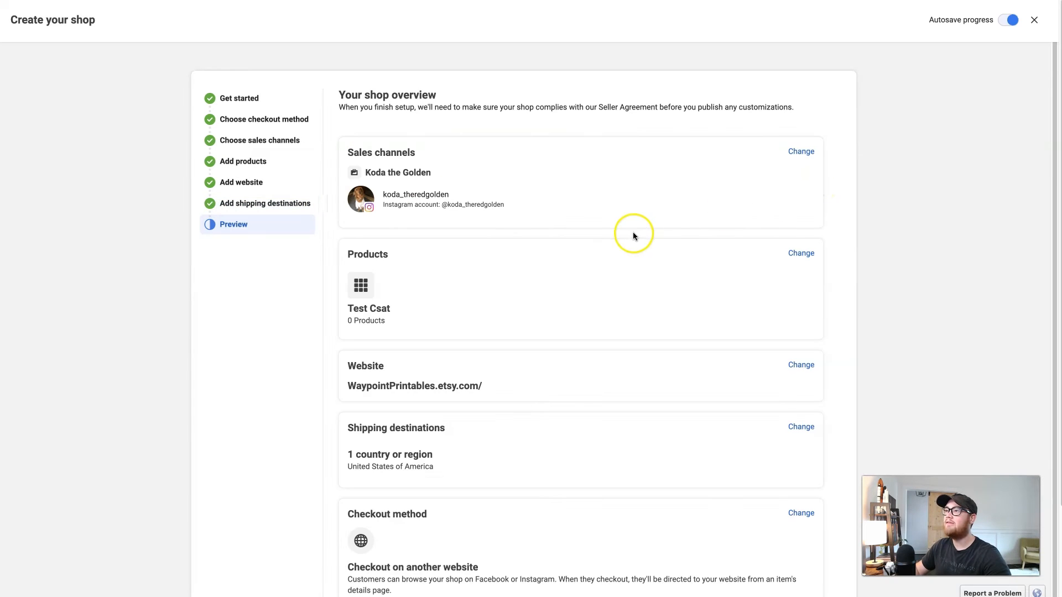
pyautogui.click(632, 308)
# Review the shop overview summary, then quit the shop setup, keeping the saved progress
pyautogui.scroll(-3, 632, 308)
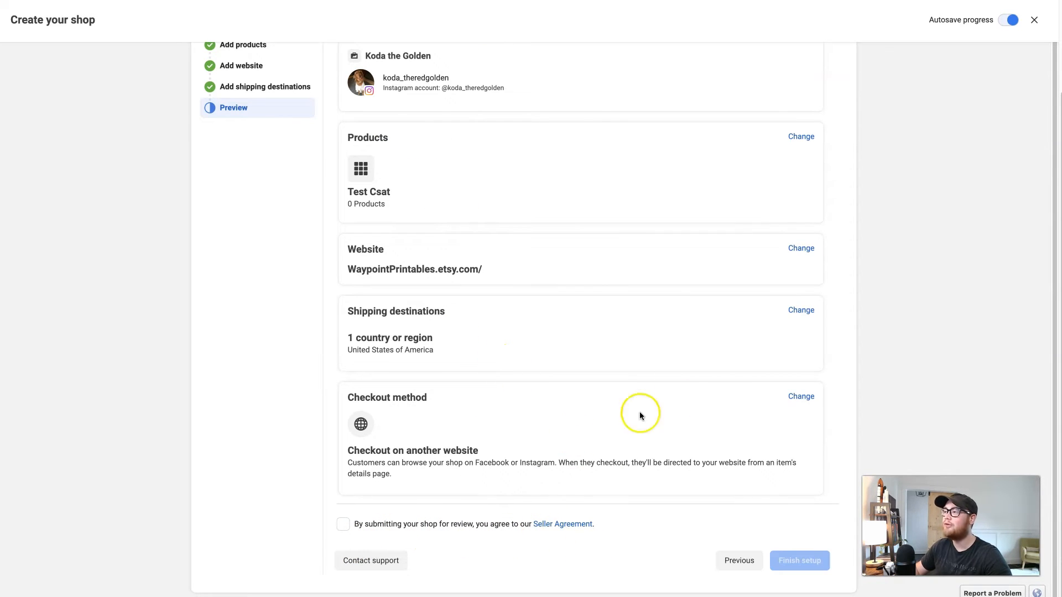
pyautogui.scroll(1, 721, 372)
pyautogui.scroll(-1, 747, 475)
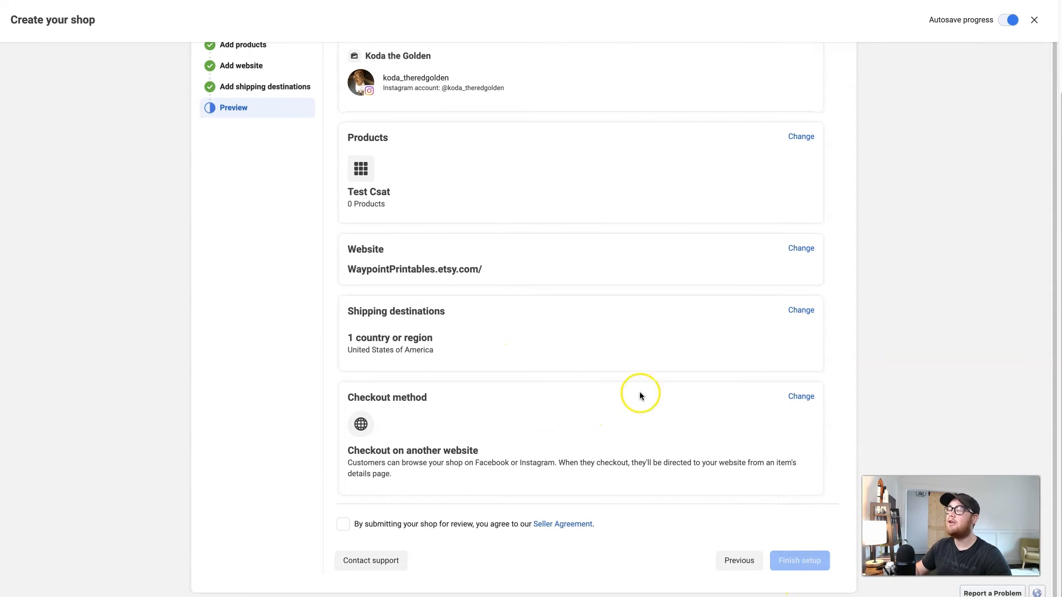
pyautogui.click(1034, 20)
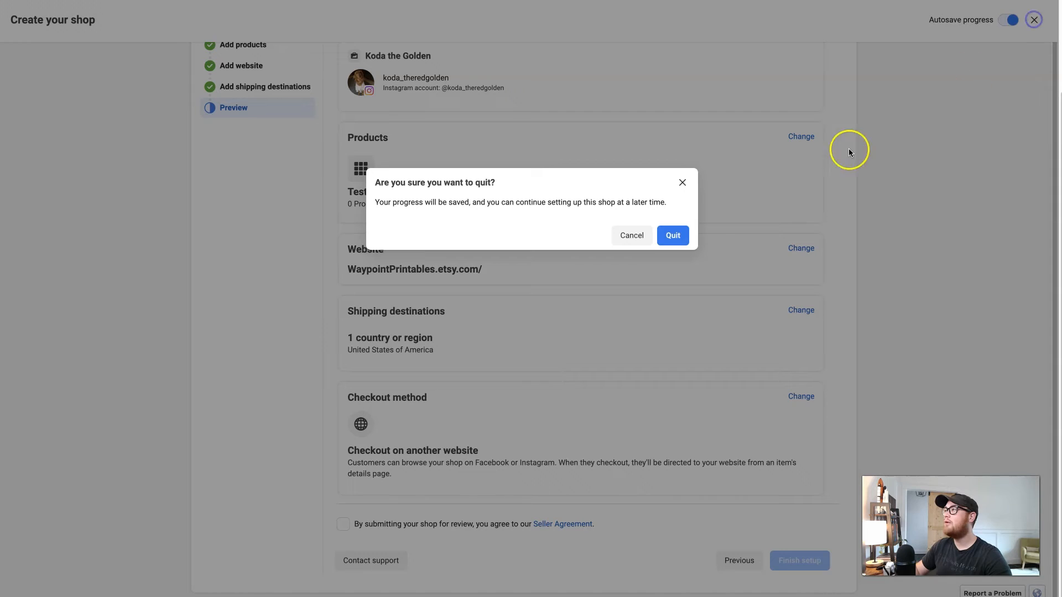
pyautogui.click(672, 235)
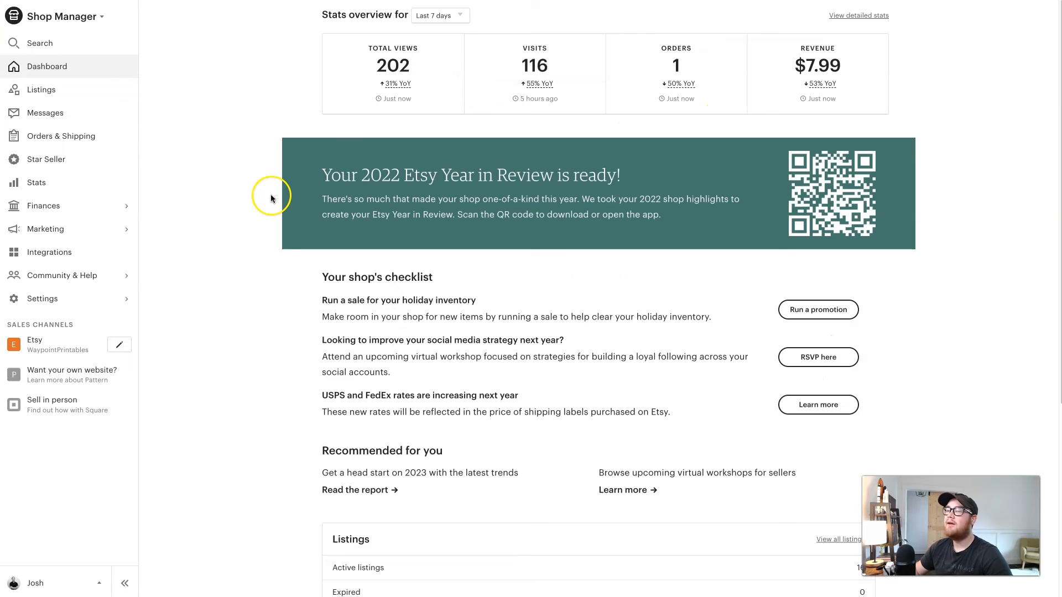
# In Etsy Shop Manager, open the Facebook Shops settings page and focus the meta-tag verification code field
pyautogui.moveTo(668, 94)
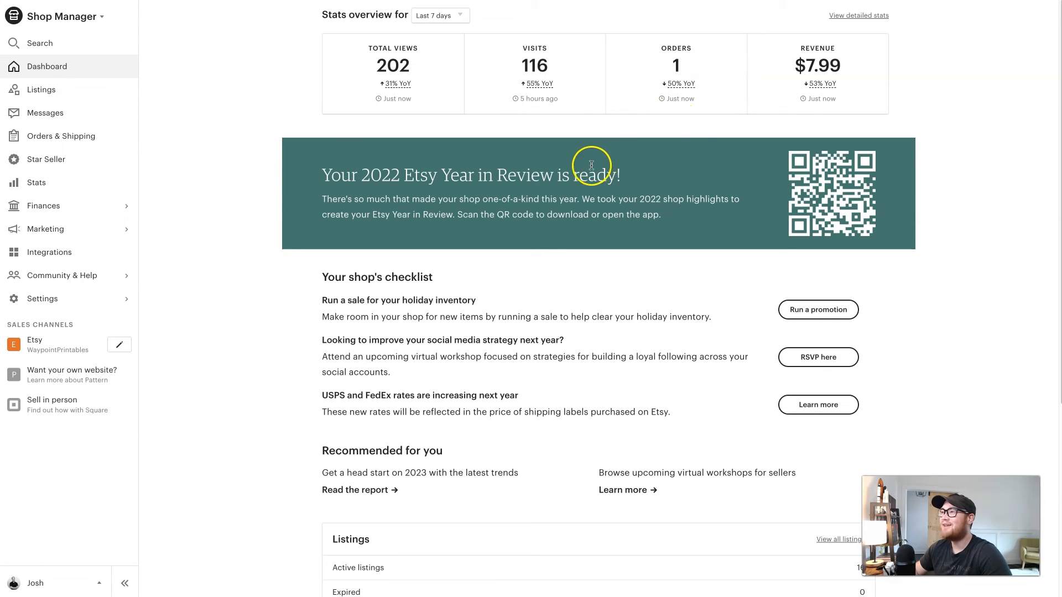
pyautogui.click(108, 302)
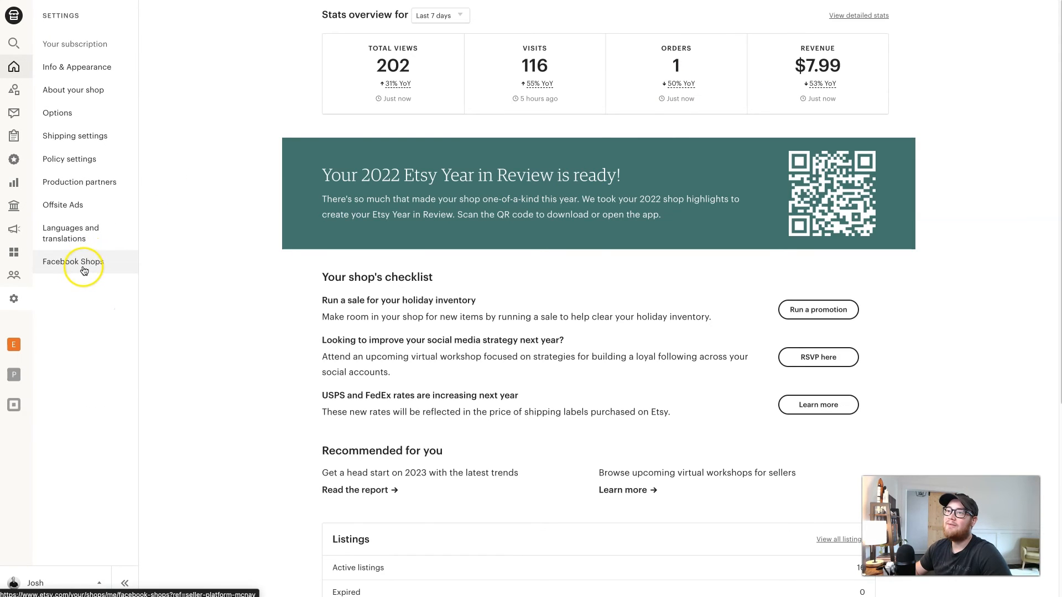
pyautogui.click(87, 260)
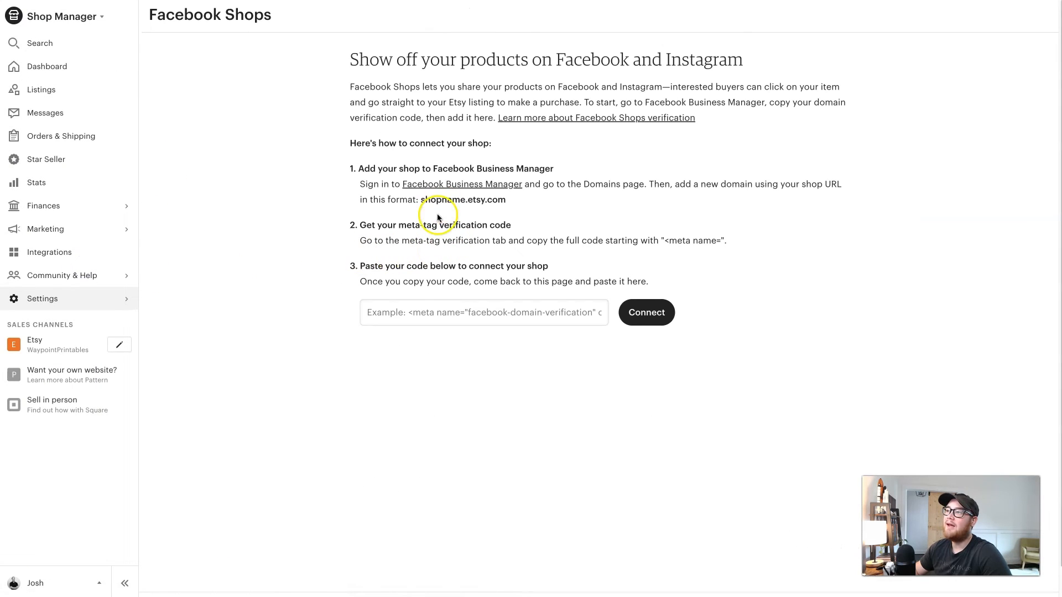
pyautogui.click(380, 312)
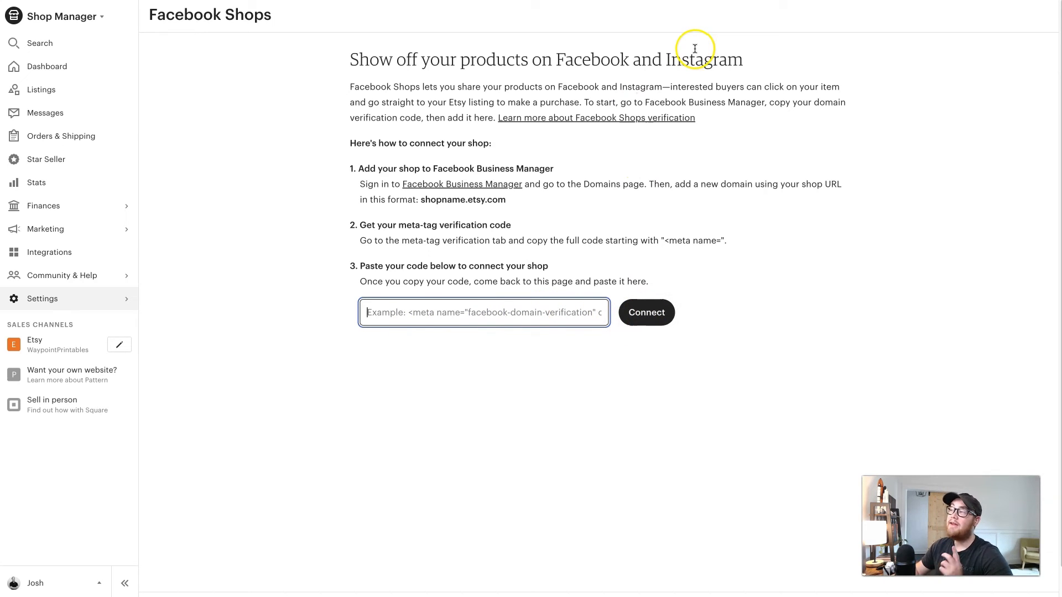
# Switch to Commerce Manager, open the catalog's Items list and start adding new items
pyautogui.click(741, 1)
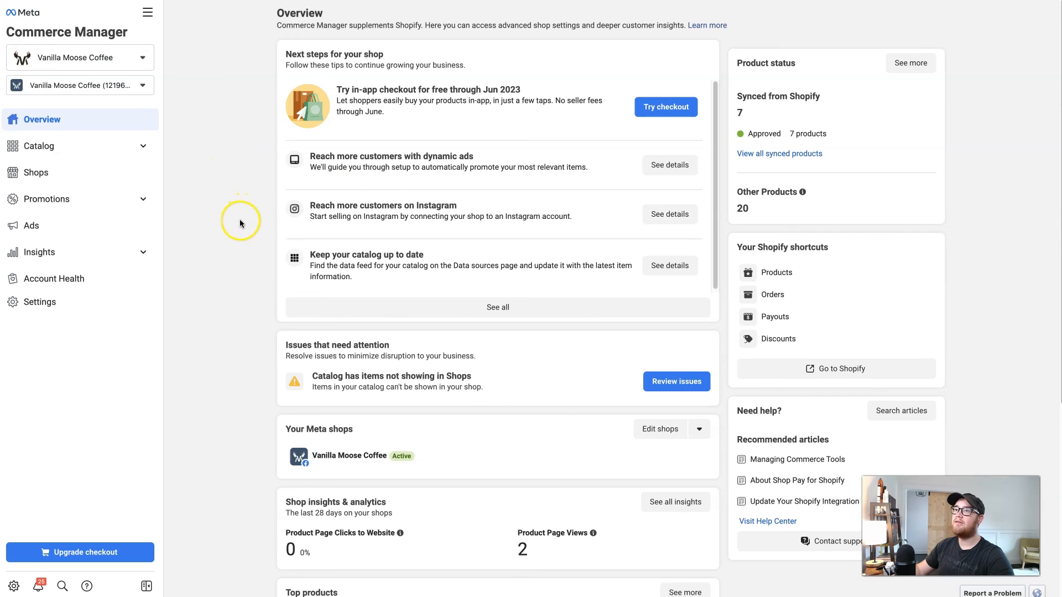
pyautogui.click(72, 149)
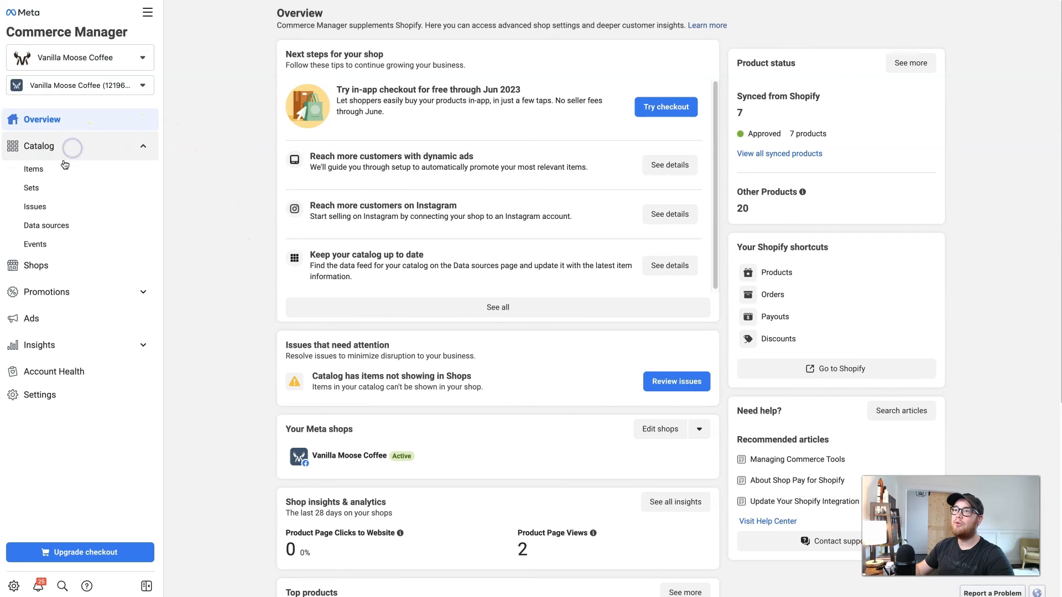
pyautogui.click(48, 169)
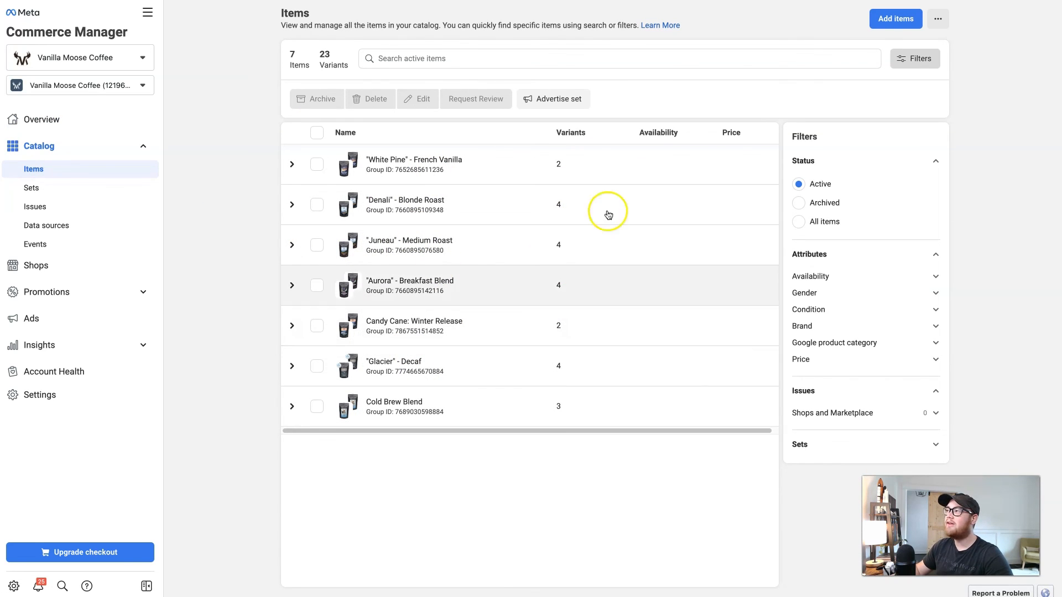
pyautogui.click(897, 19)
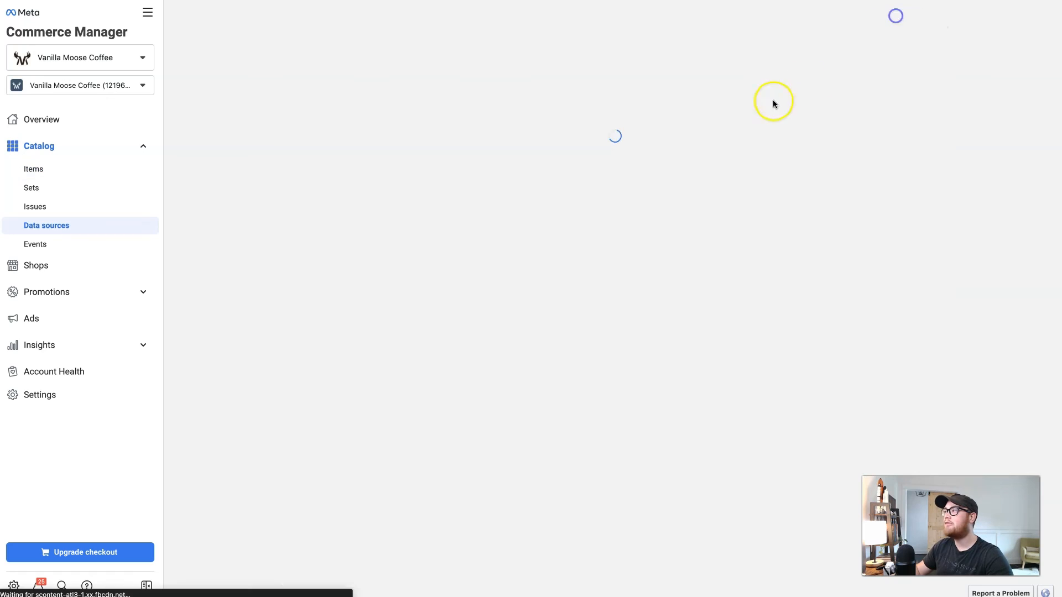